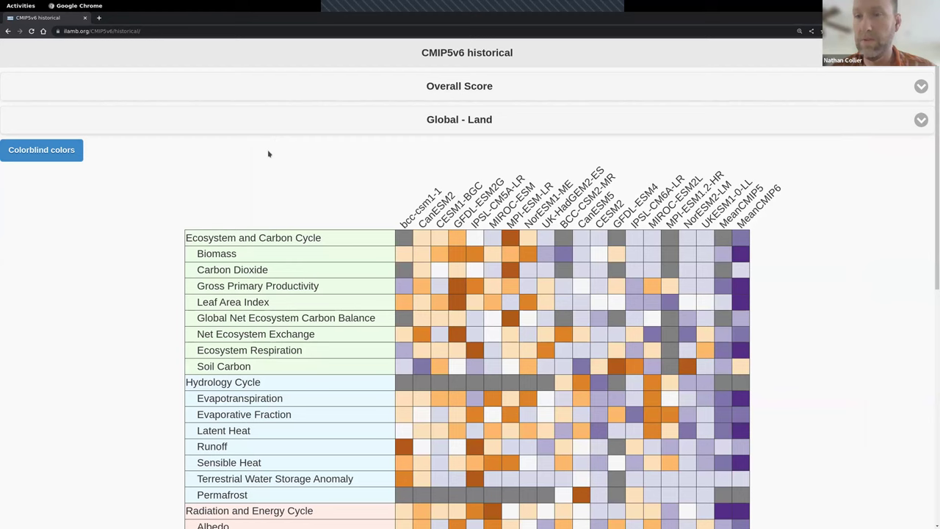
Expand Gross Primary Productivity and open its FLUXCOM results in a new tab.
{"action": "left_click", "coordinate": [208, 285]}
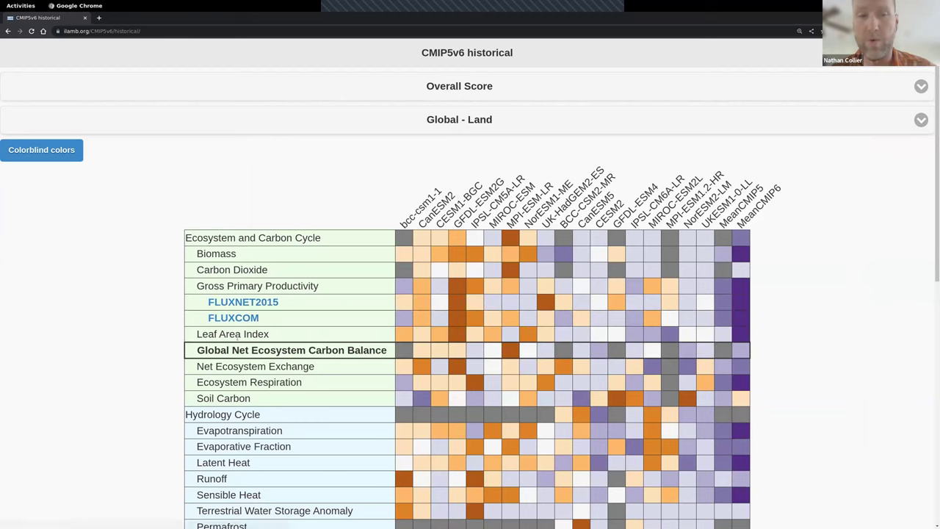
{"action": "left_click", "coordinate": [239, 334]}
{"action": "left_click", "coordinate": [239, 334]}
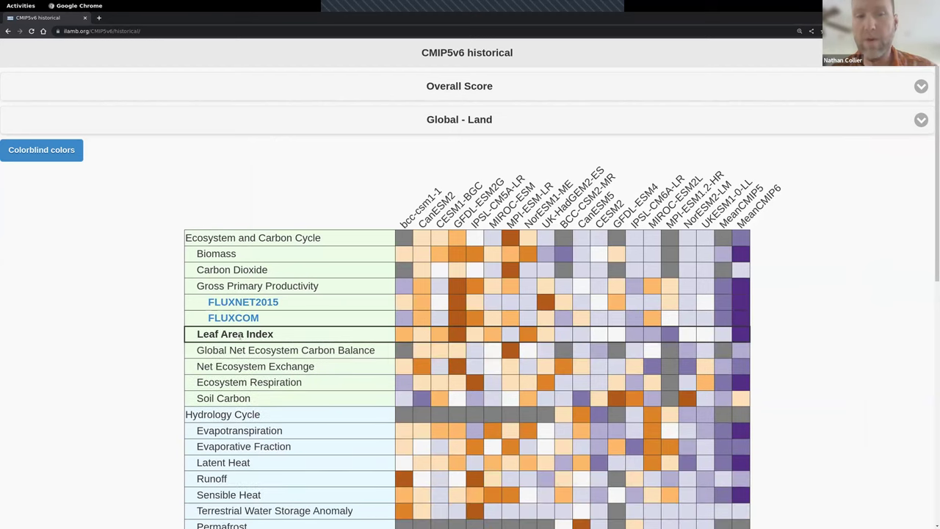
{"action": "left_click", "coordinate": [232, 321]}
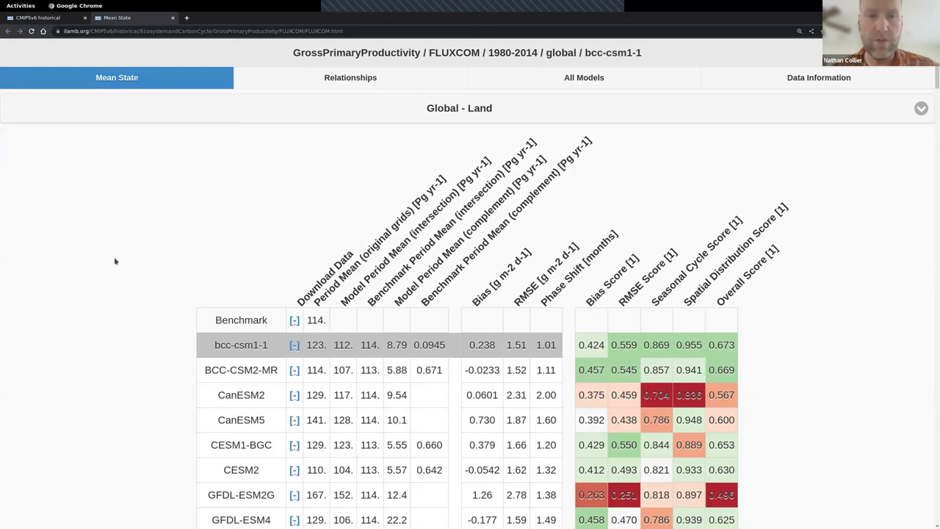
Show the FLUXCOM GPP results for the CESM2 model.
{"action": "scroll", "coordinate": [115, 261], "scroll_direction": "down", "scroll_amount": 3}
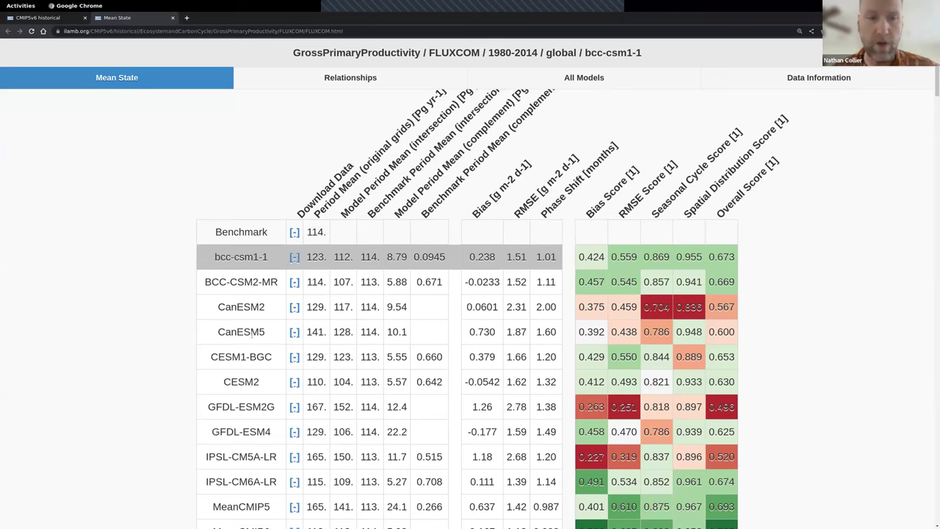
{"action": "scroll", "coordinate": [245, 394], "scroll_direction": "down", "scroll_amount": 1}
{"action": "left_click", "coordinate": [246, 339]}
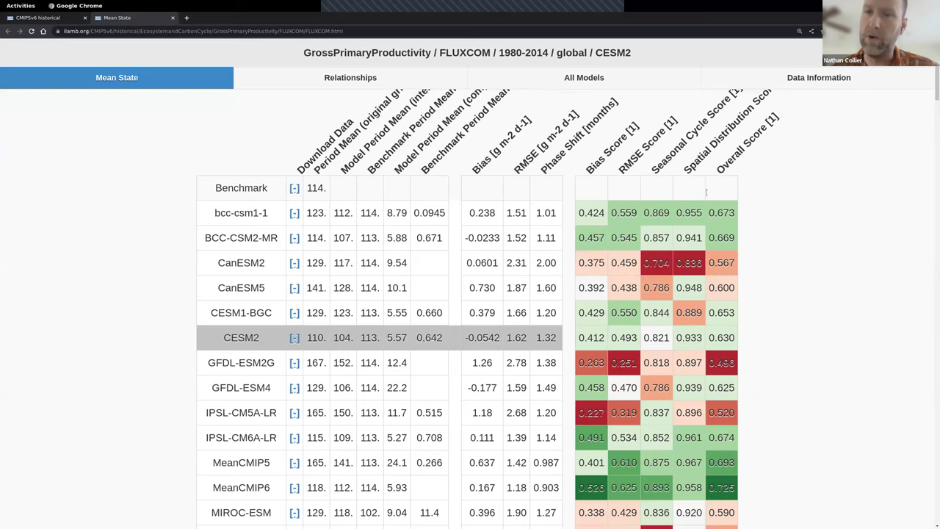
Compare with MeanCMIP6, then return to CESM2 and scroll to its period-mean maps.
{"action": "scroll", "coordinate": [705, 190], "scroll_direction": "up", "scroll_amount": 1}
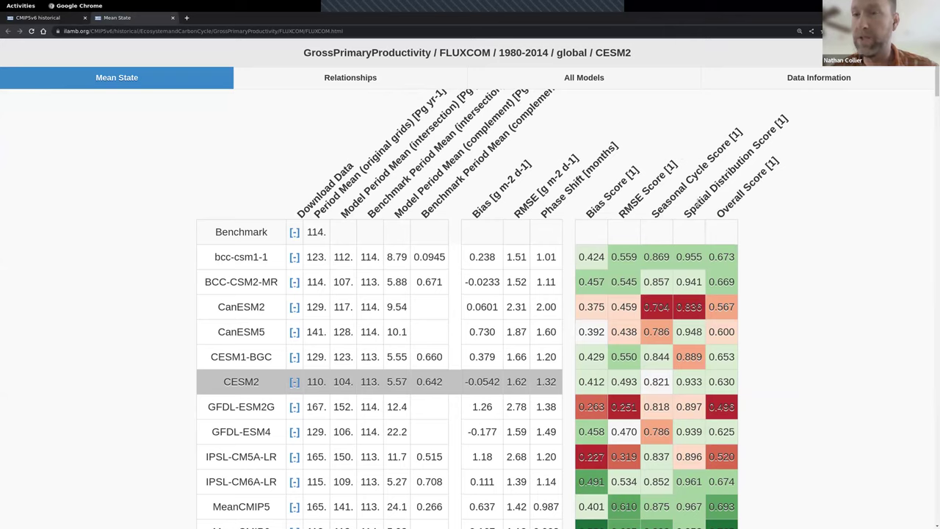
{"action": "scroll", "coordinate": [690, 224], "scroll_direction": "down", "scroll_amount": 1}
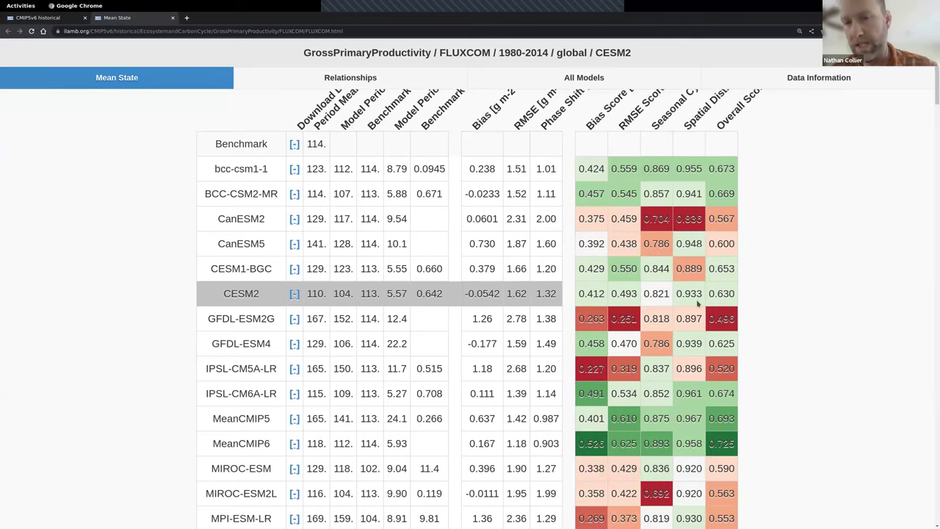
{"action": "scroll", "coordinate": [698, 292], "scroll_direction": "down", "scroll_amount": 1}
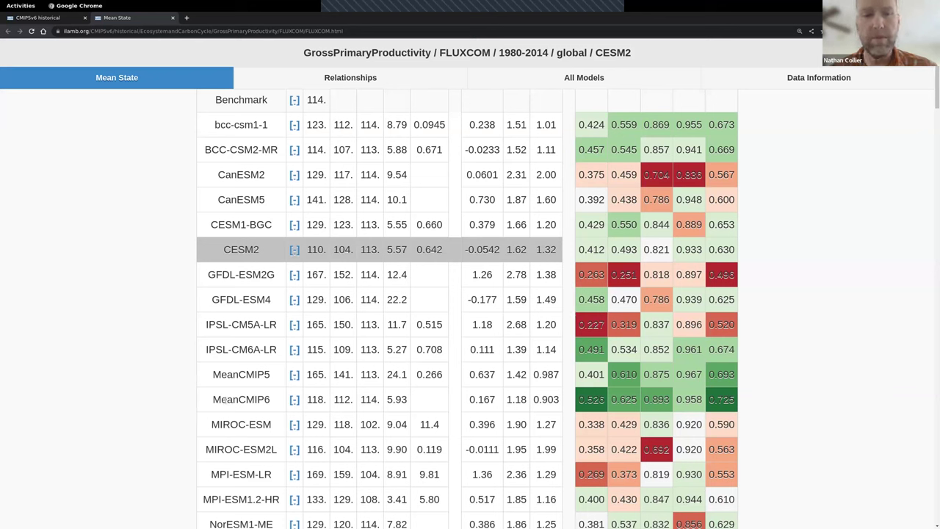
{"action": "left_click", "coordinate": [236, 399]}
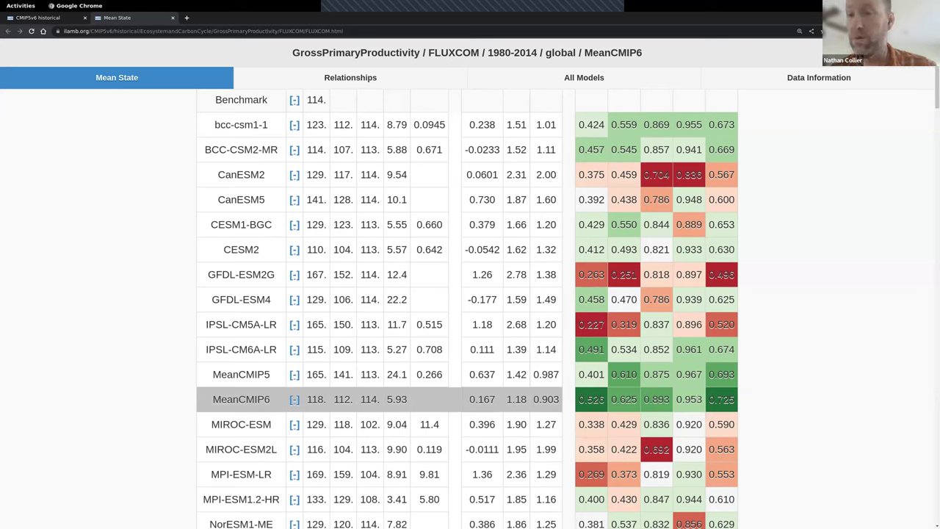
{"action": "left_click", "coordinate": [242, 249]}
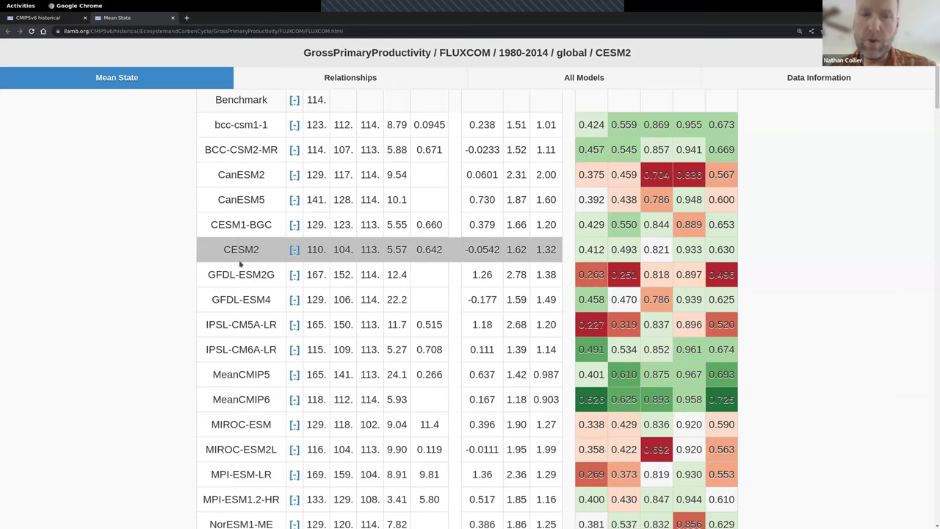
{"action": "scroll", "coordinate": [85, 331], "scroll_direction": "down", "scroll_amount": 3}
{"action": "scroll", "coordinate": [85, 331], "scroll_direction": "down", "scroll_amount": 4}
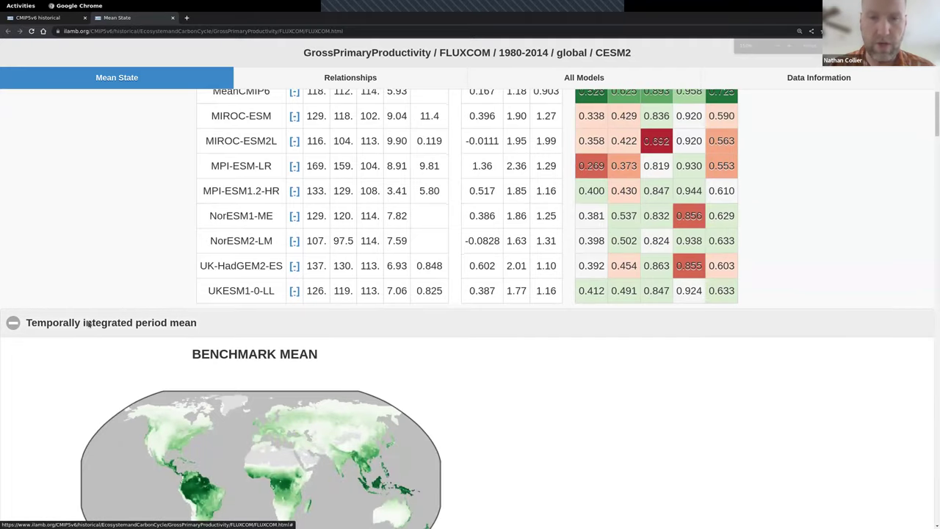
Zoom out and scroll past CESM2's bias, RMSE and max-month maps to the Spatial Taylor Diagram.
{"action": "key", "text": "ctrl+minus"}
{"action": "scroll", "coordinate": [148, 194], "scroll_direction": "down", "scroll_amount": 2}
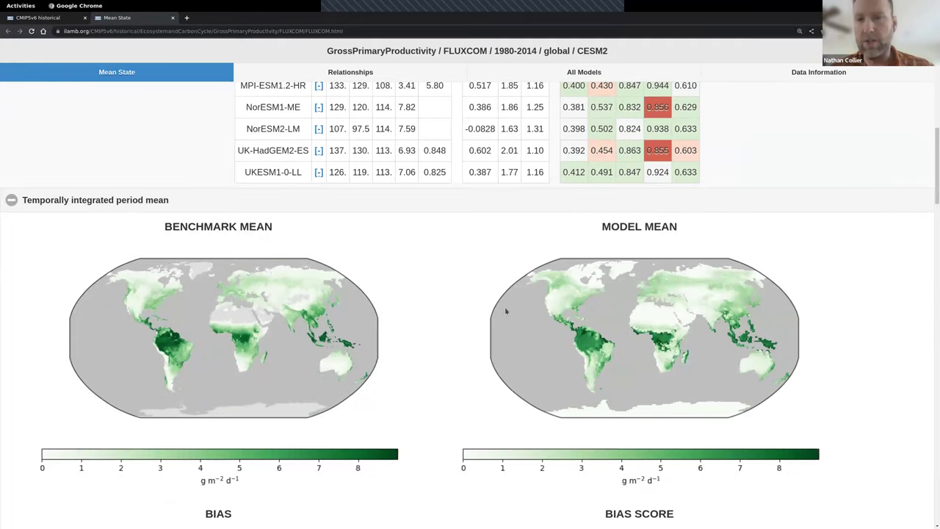
{"action": "scroll", "coordinate": [199, 254], "scroll_direction": "down", "scroll_amount": 1}
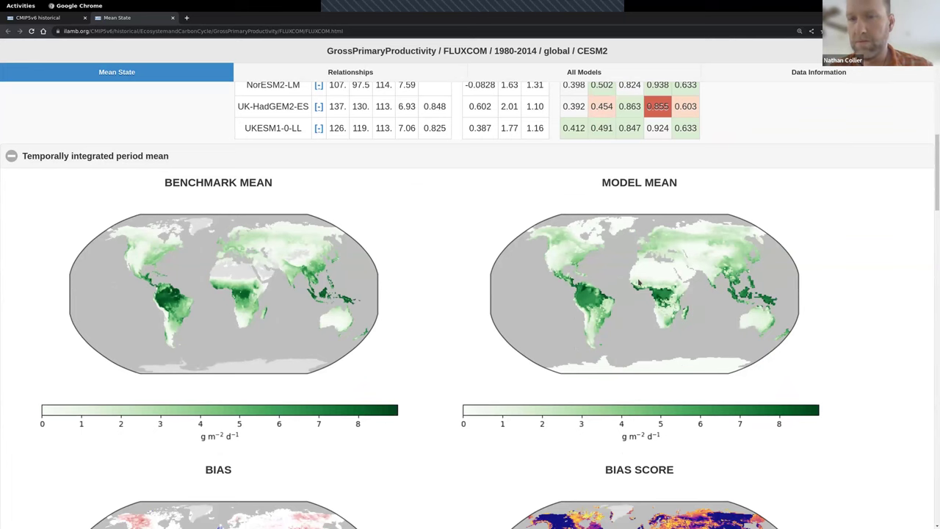
{"action": "scroll", "coordinate": [434, 286], "scroll_direction": "down", "scroll_amount": 5}
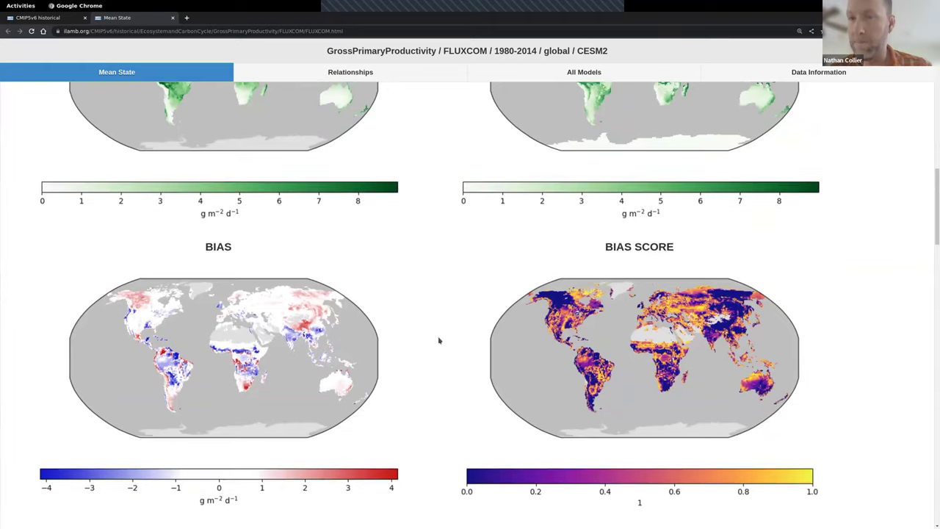
{"action": "scroll", "coordinate": [441, 338], "scroll_direction": "down", "scroll_amount": 2}
{"action": "scroll", "coordinate": [435, 334], "scroll_direction": "down", "scroll_amount": 6}
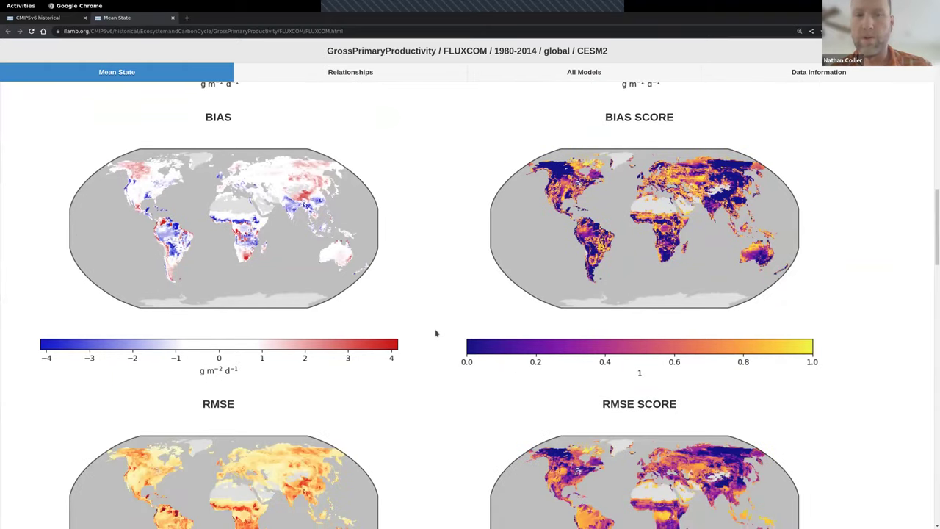
{"action": "scroll", "coordinate": [430, 339], "scroll_direction": "down", "scroll_amount": 7}
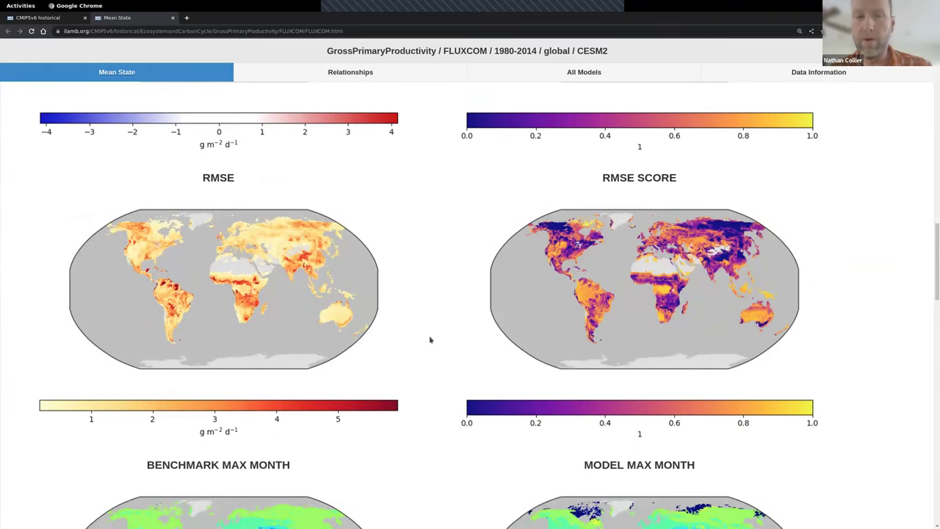
{"action": "scroll", "coordinate": [426, 333], "scroll_direction": "down", "scroll_amount": 3}
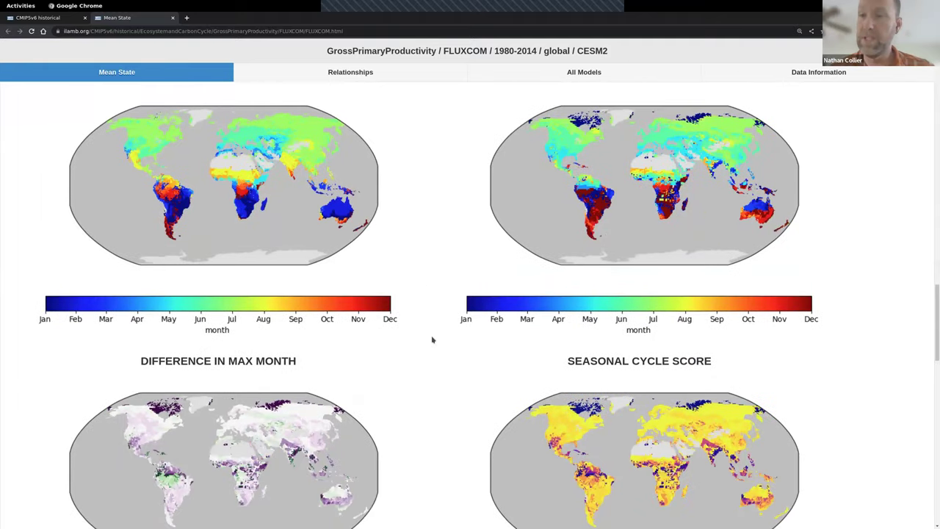
{"action": "scroll", "coordinate": [432, 344], "scroll_direction": "down", "scroll_amount": 10}
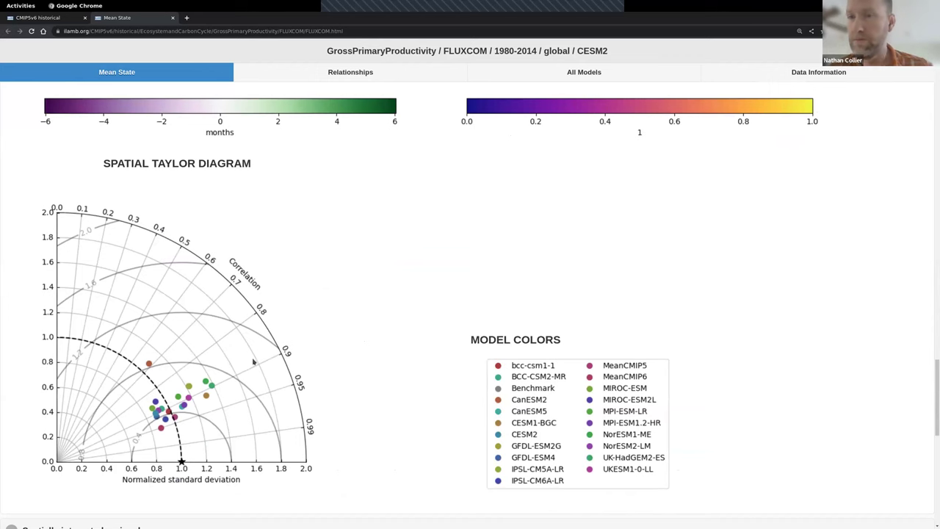
{"action": "scroll", "coordinate": [416, 305], "scroll_direction": "down", "scroll_amount": 5}
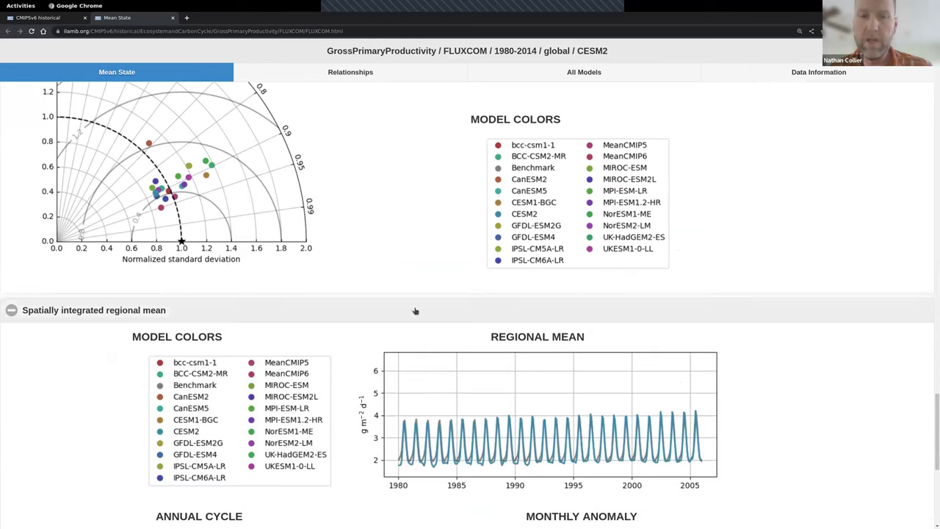
{"action": "scroll", "coordinate": [414, 311], "scroll_direction": "down", "scroll_amount": 4}
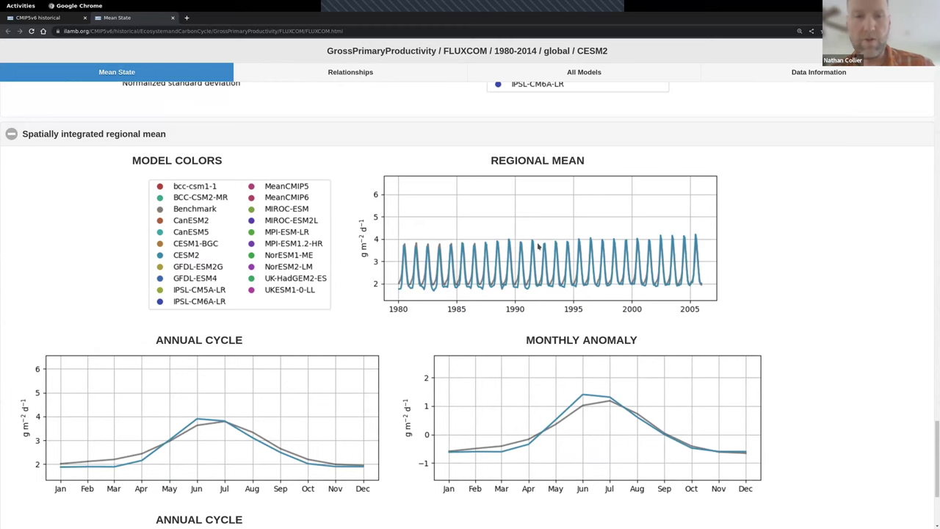
{"action": "scroll", "coordinate": [533, 243], "scroll_direction": "down", "scroll_amount": 2}
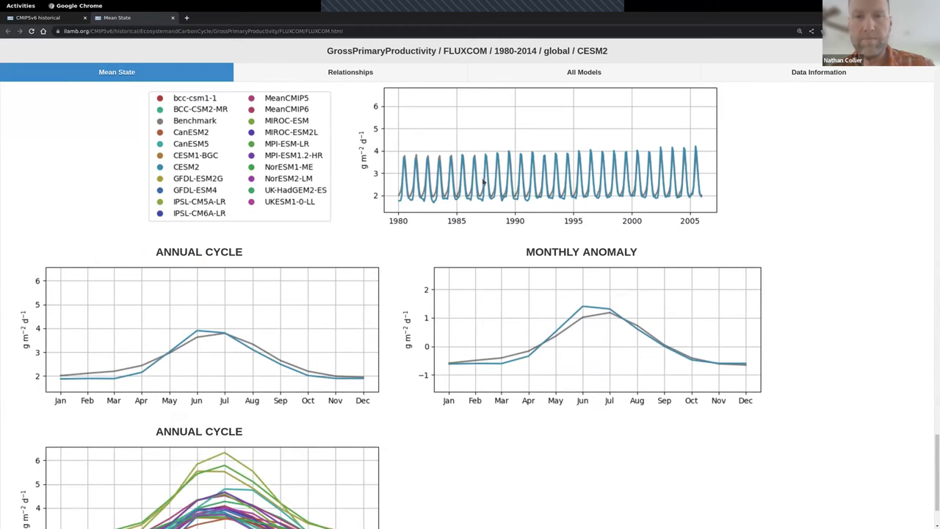
{"action": "scroll", "coordinate": [464, 213], "scroll_direction": "up", "scroll_amount": 2}
{"action": "scroll", "coordinate": [414, 300], "scroll_direction": "down", "scroll_amount": 2}
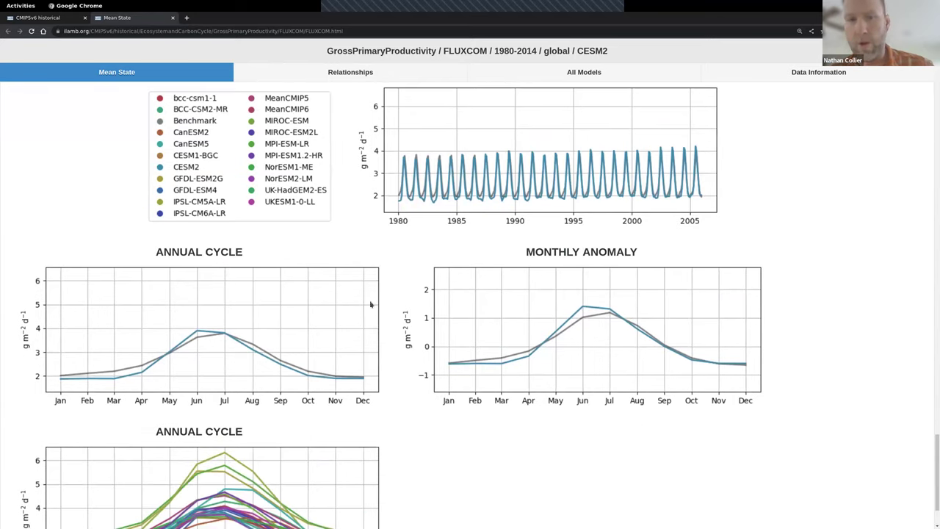
{"action": "scroll", "coordinate": [371, 304], "scroll_direction": "down", "scroll_amount": 2}
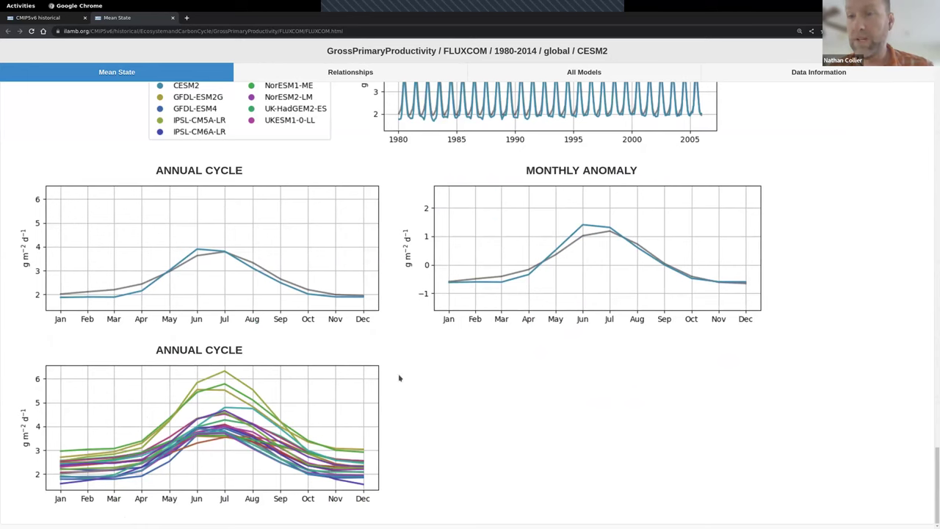
{"action": "scroll", "coordinate": [411, 375], "scroll_direction": "up", "scroll_amount": 5}
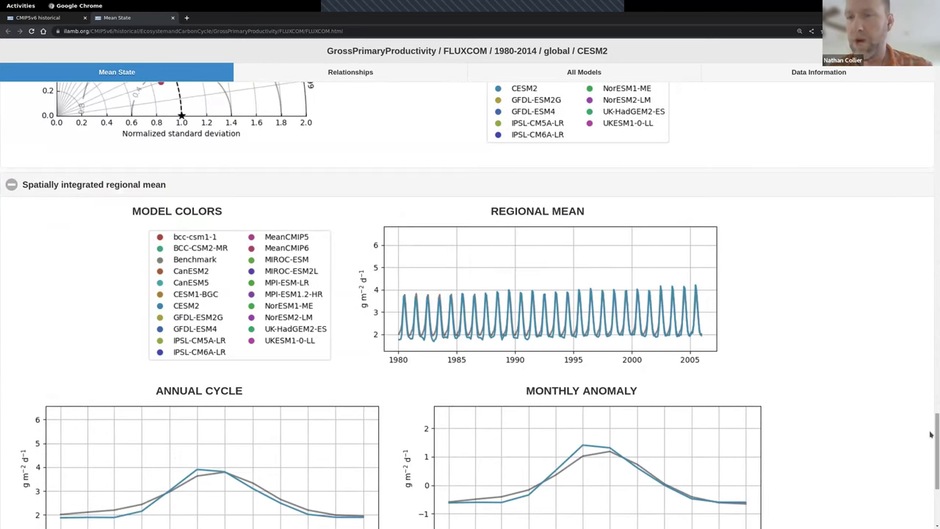
{"action": "scroll", "coordinate": [930, 425], "scroll_direction": "up", "scroll_amount": 20}
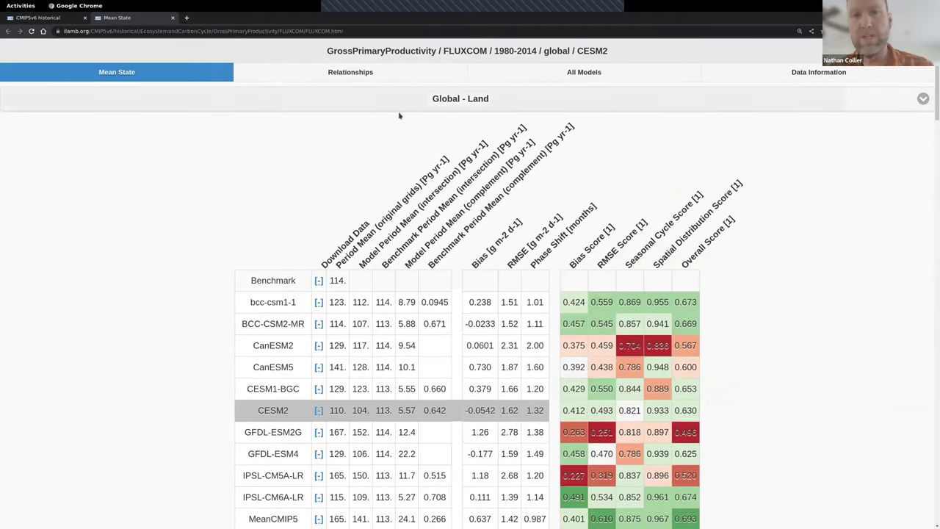
{"action": "left_click", "coordinate": [340, 100]}
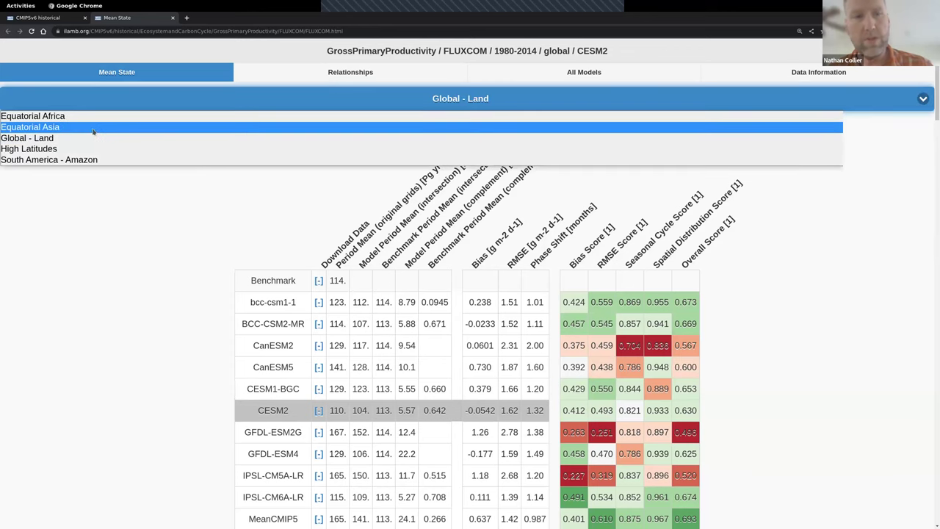
{"action": "left_click", "coordinate": [39, 149]}
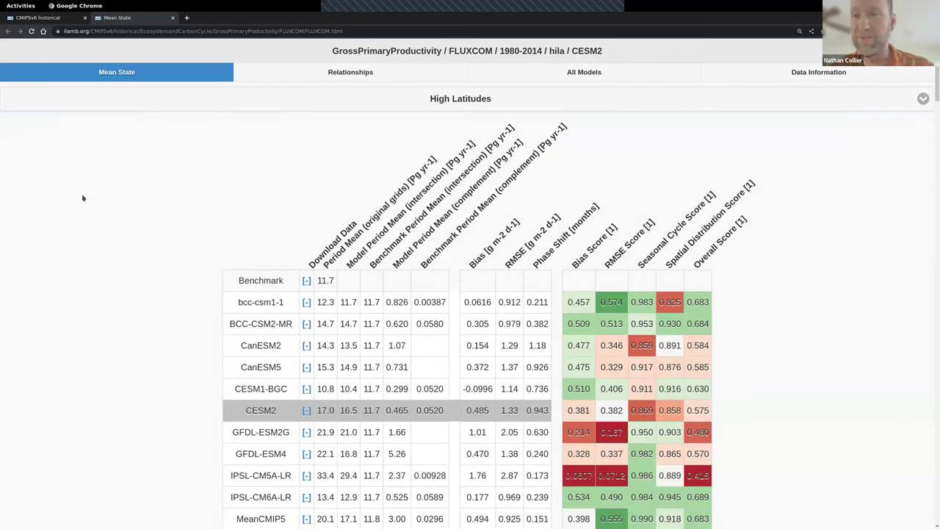
{"action": "scroll", "coordinate": [34, 230], "scroll_direction": "down", "scroll_amount": 1}
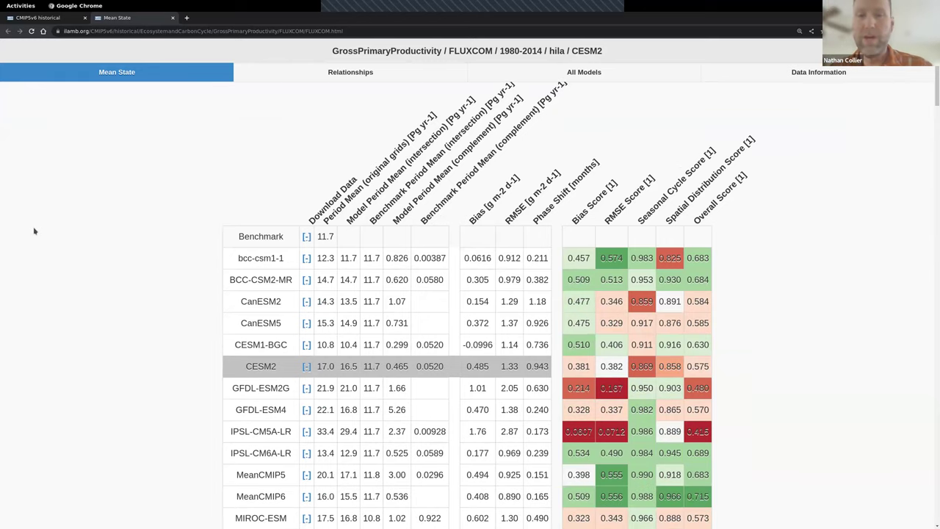
{"action": "scroll", "coordinate": [137, 184], "scroll_direction": "up", "scroll_amount": 1}
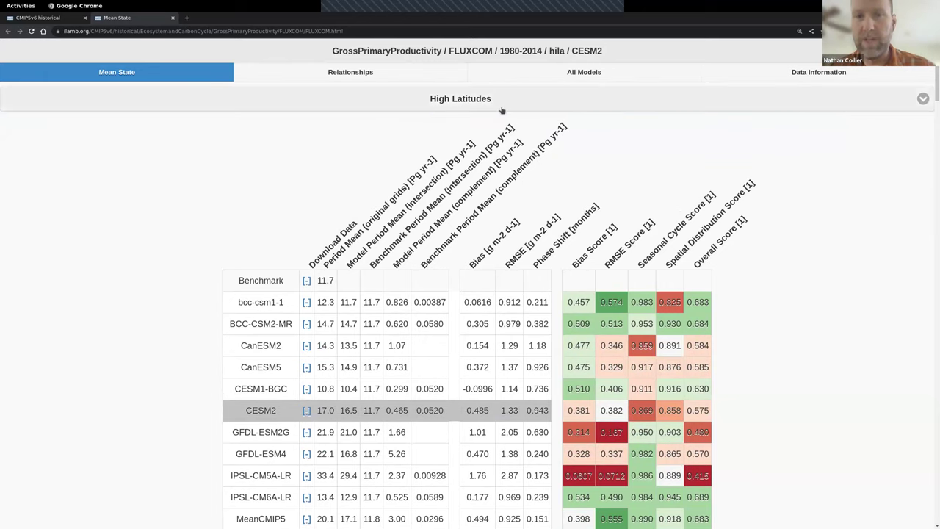
{"action": "scroll", "coordinate": [367, 242], "scroll_direction": "down", "scroll_amount": 5}
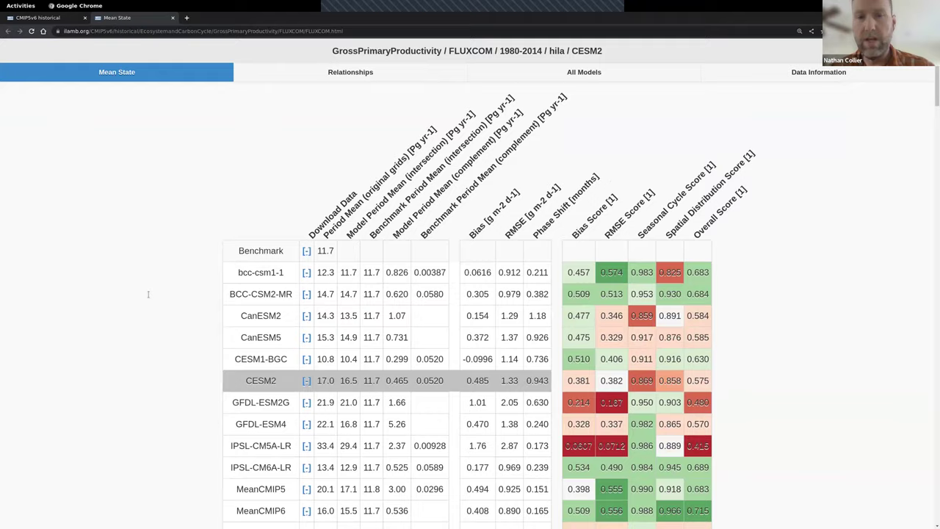
{"action": "scroll", "coordinate": [328, 242], "scroll_direction": "down", "scroll_amount": 10}
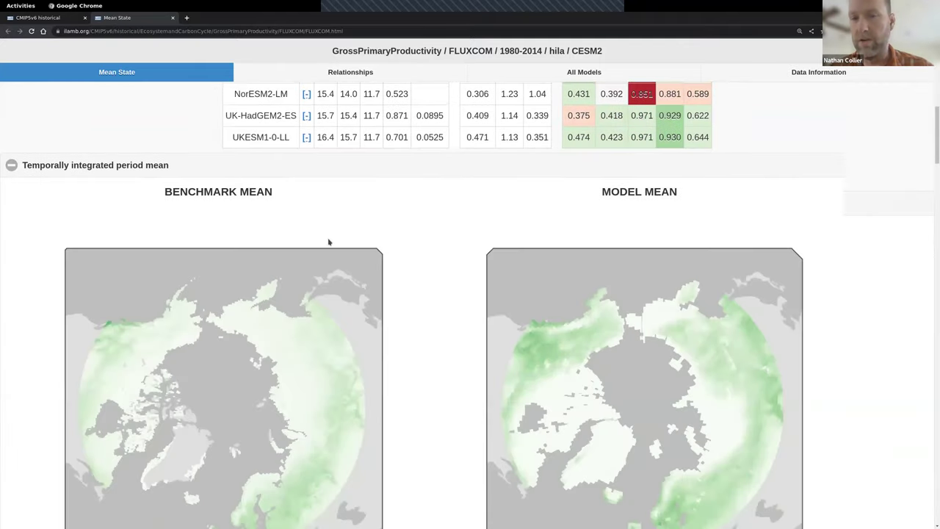
{"action": "scroll", "coordinate": [328, 242], "scroll_direction": "down", "scroll_amount": 6}
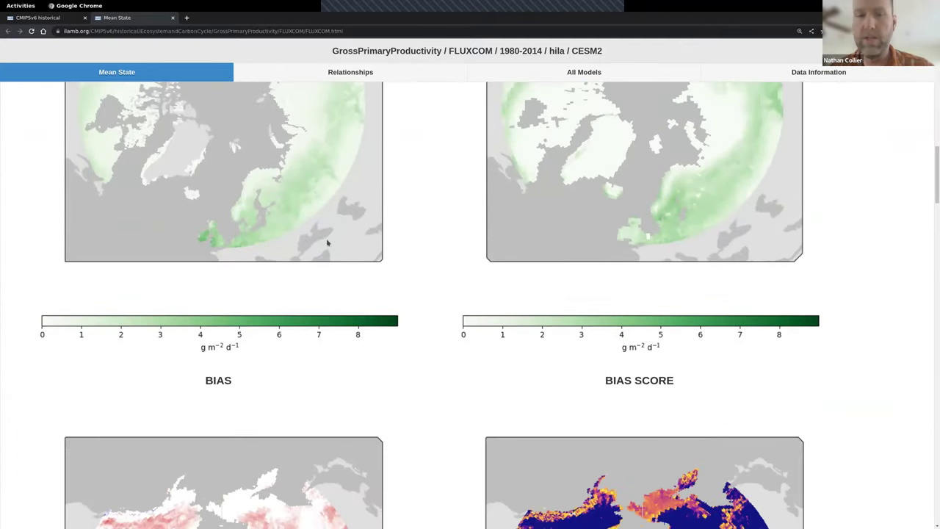
{"action": "scroll", "coordinate": [325, 242], "scroll_direction": "up", "scroll_amount": 9}
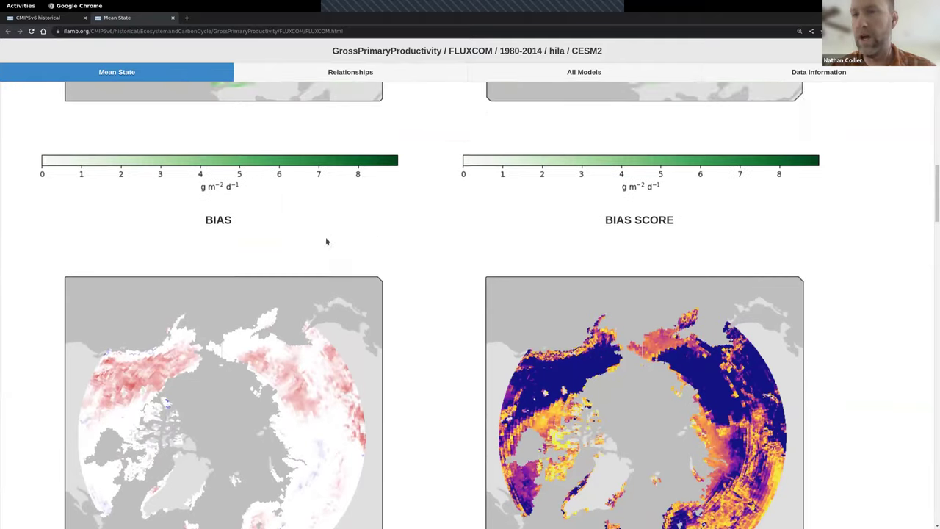
{"action": "scroll", "coordinate": [325, 244], "scroll_direction": "up", "scroll_amount": 10}
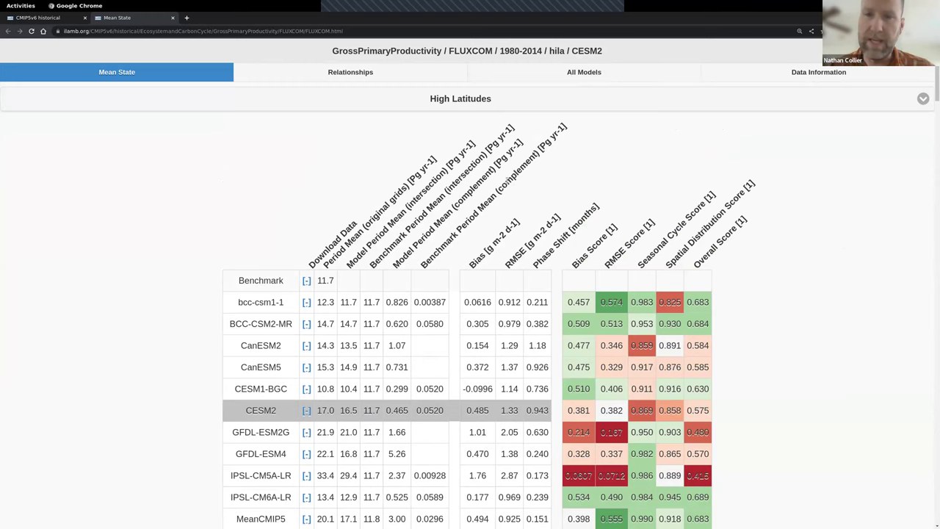
Show temporally integrated period mean bias maps for all models on a zoomed-out page.
{"action": "left_click", "coordinate": [566, 72]}
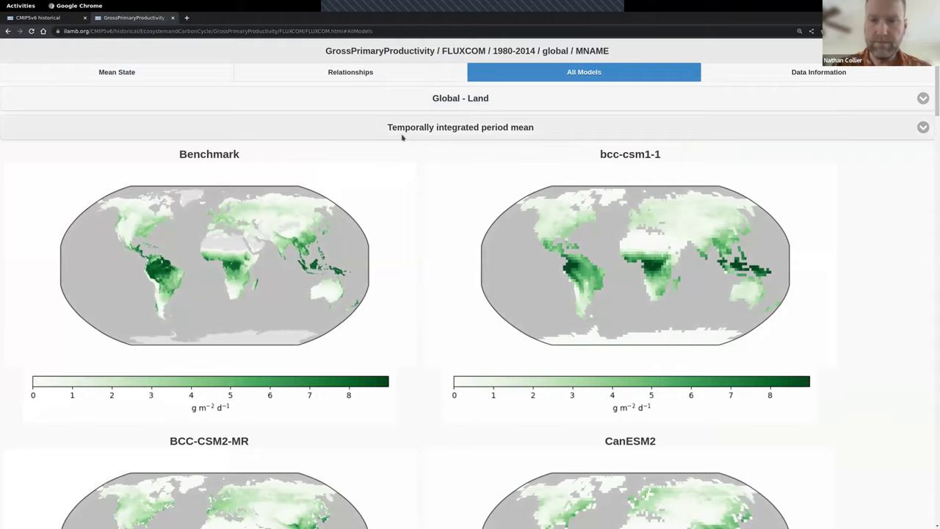
{"action": "key", "text": "ctrl+minus"}
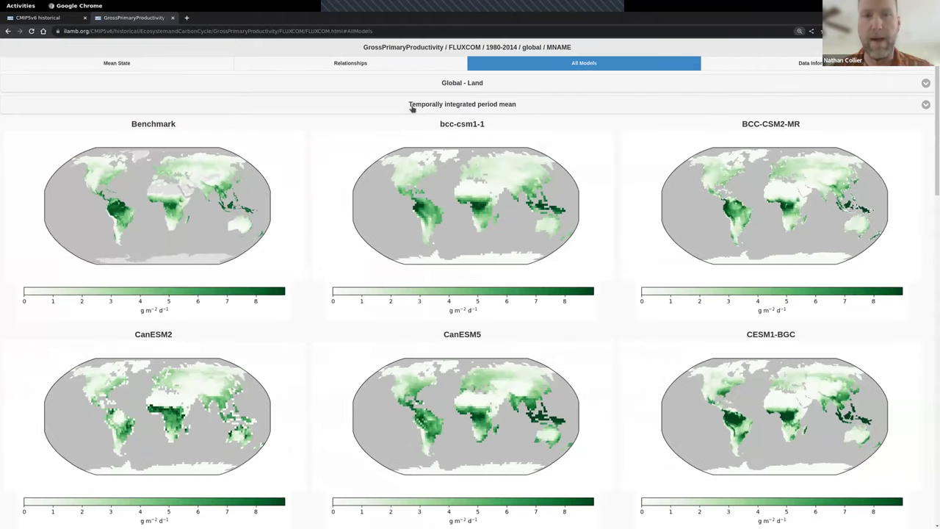
{"action": "left_click", "coordinate": [412, 107]}
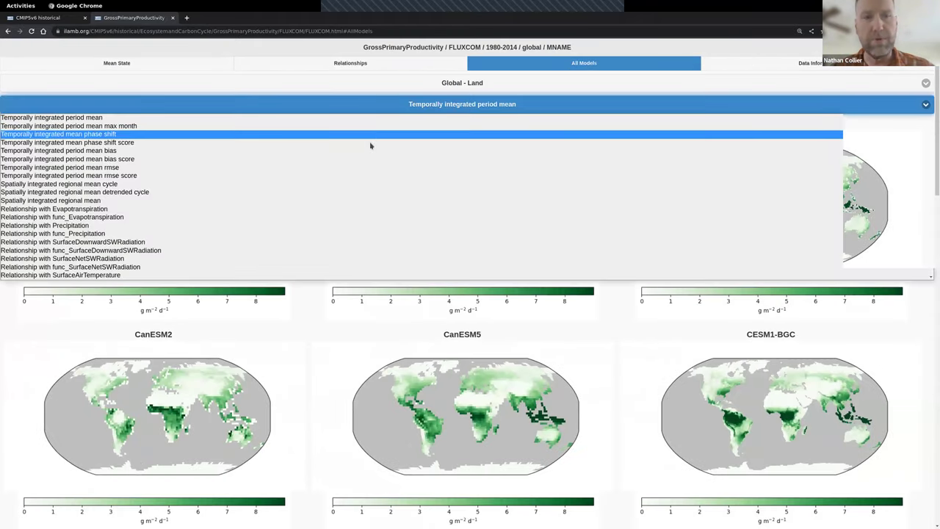
{"action": "left_click", "coordinate": [210, 177]}
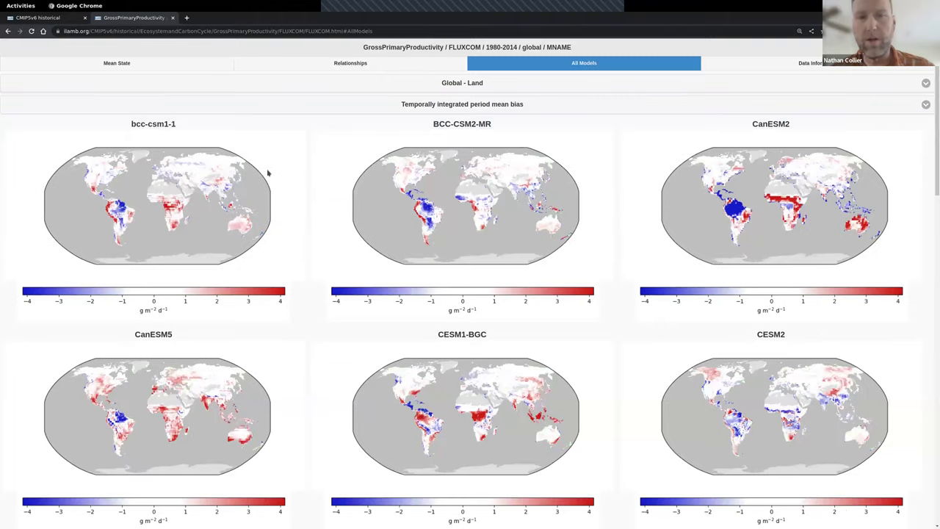
{"action": "left_click", "coordinate": [431, 84]}
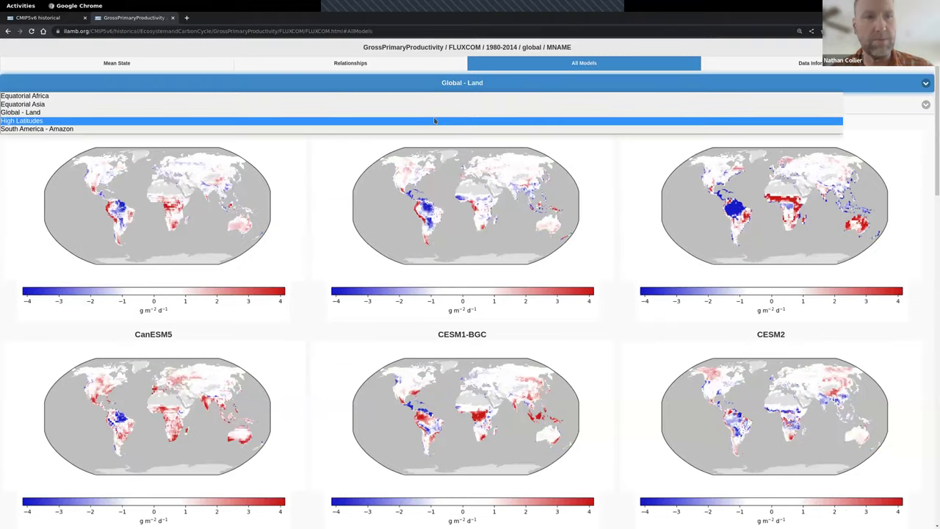
Restrict the all-models bias maps to High Latitudes and browse them four per row.
{"action": "left_click", "coordinate": [434, 121]}
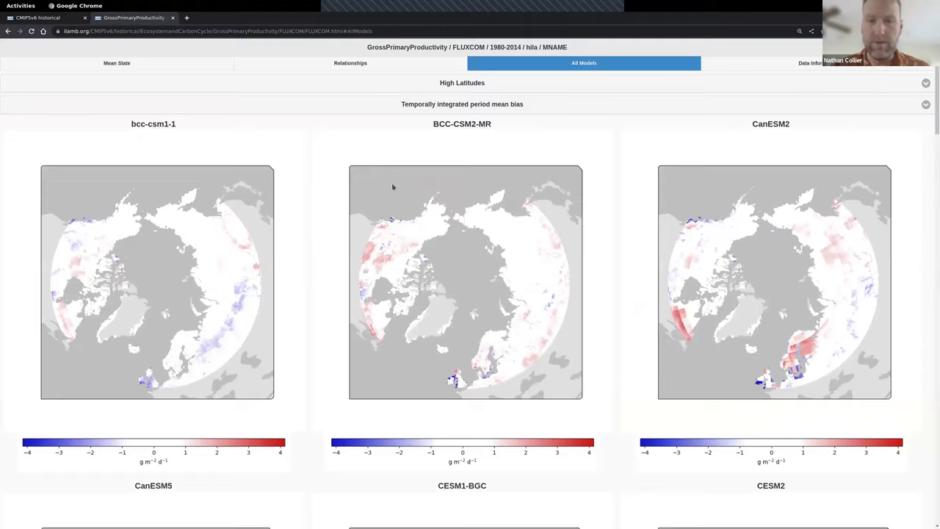
{"action": "key", "text": "ctrl+minus"}
{"action": "key", "text": "ctrl+minus"}
{"action": "scroll", "coordinate": [577, 171], "scroll_direction": "down", "scroll_amount": 1}
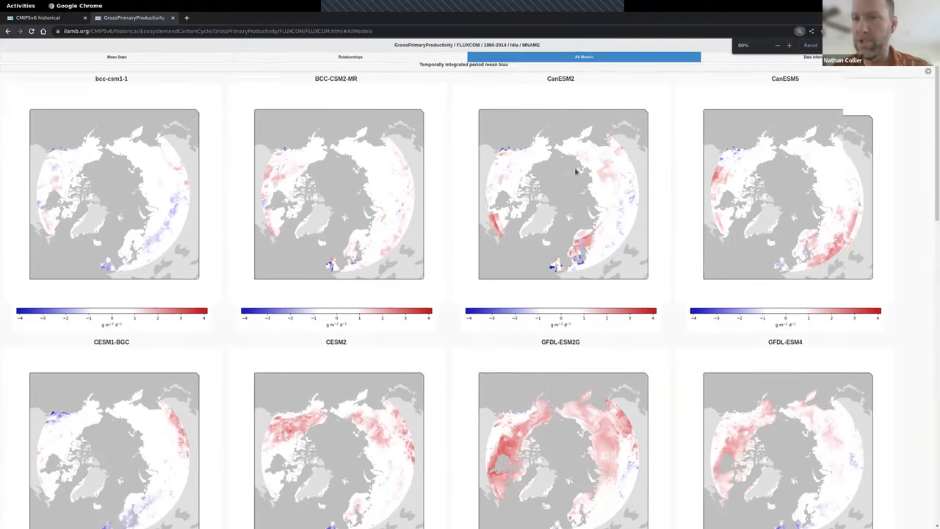
{"action": "scroll", "coordinate": [576, 172], "scroll_direction": "down", "scroll_amount": 1}
{"action": "scroll", "coordinate": [429, 222], "scroll_direction": "up", "scroll_amount": 1}
{"action": "scroll", "coordinate": [430, 222], "scroll_direction": "down", "scroll_amount": 5}
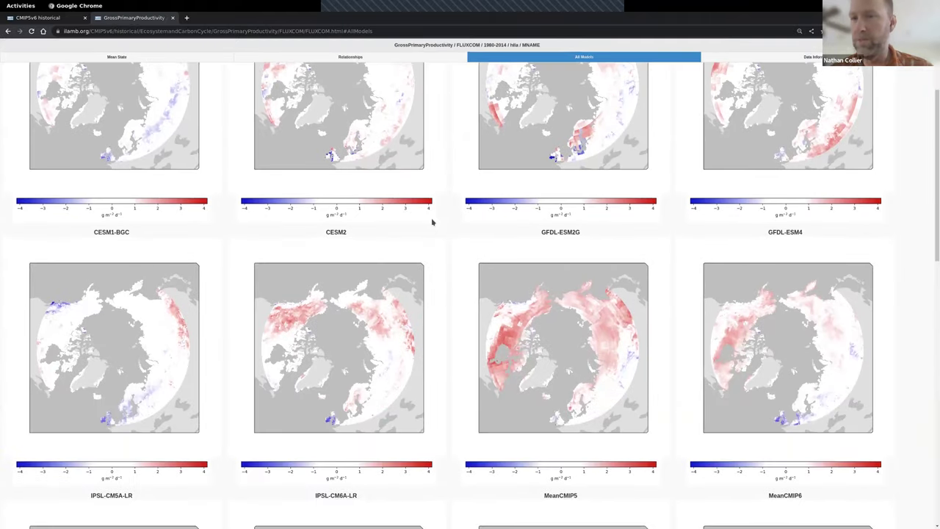
{"action": "scroll", "coordinate": [430, 222], "scroll_direction": "down", "scroll_amount": 5}
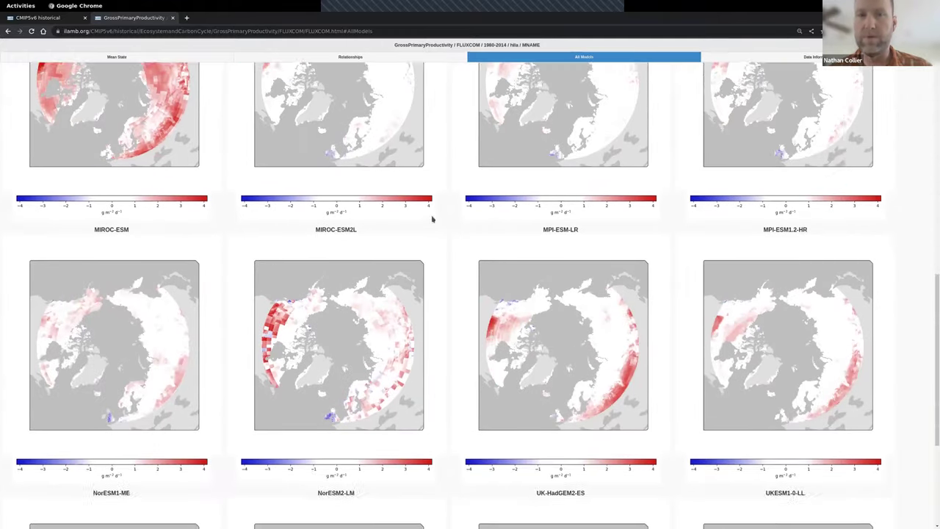
{"action": "scroll", "coordinate": [427, 224], "scroll_direction": "up", "scroll_amount": 3}
{"action": "scroll", "coordinate": [428, 224], "scroll_direction": "up", "scroll_amount": 6}
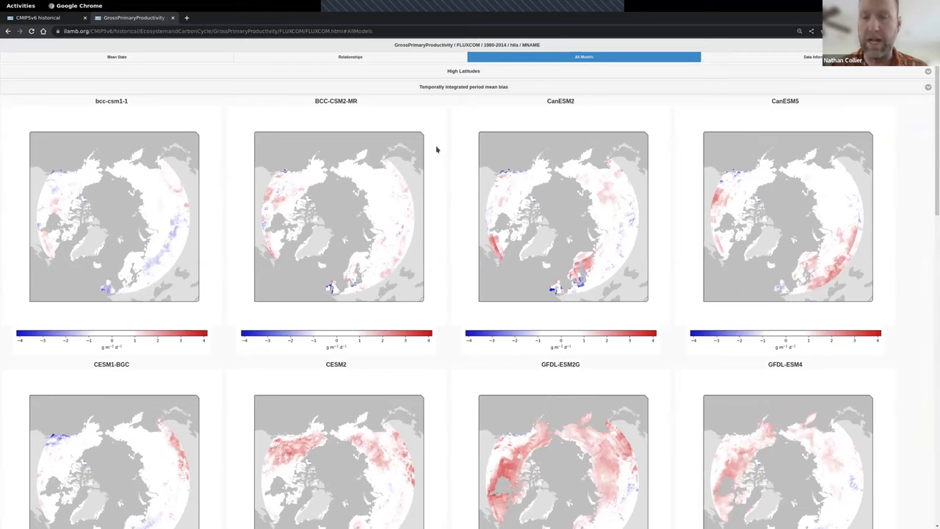
{"action": "key", "text": "ctrl+plus"}
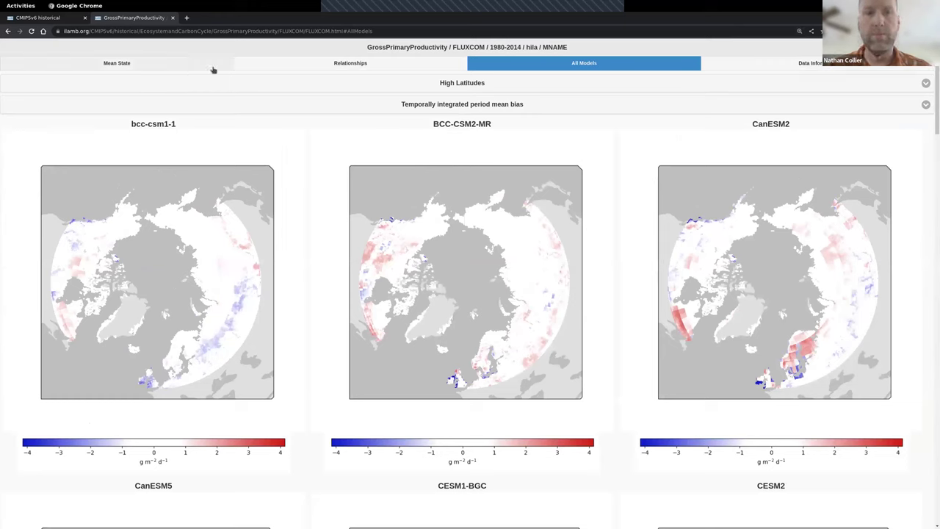
Open the GPP results against FLUXNET2015 from the CMIP5v6 historical overview and scroll its table.
{"action": "left_click", "coordinate": [31, 21]}
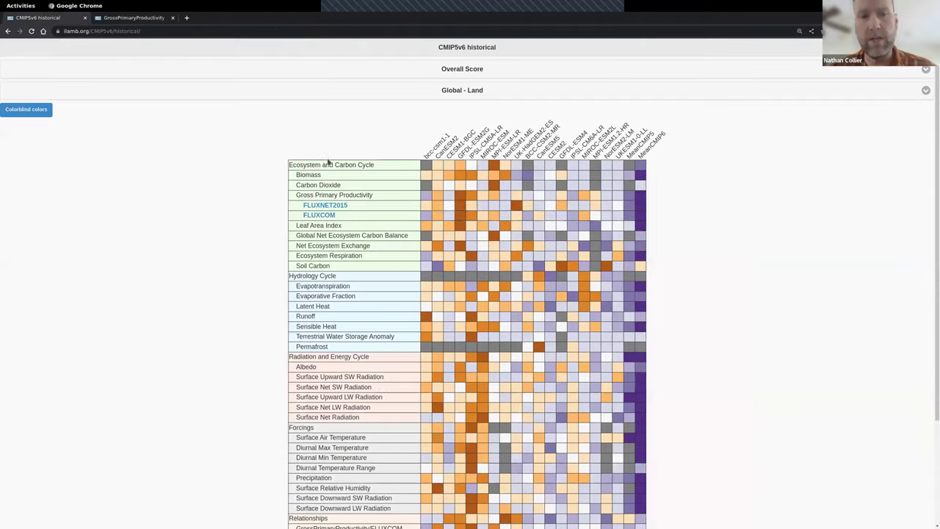
{"action": "left_click", "coordinate": [332, 208]}
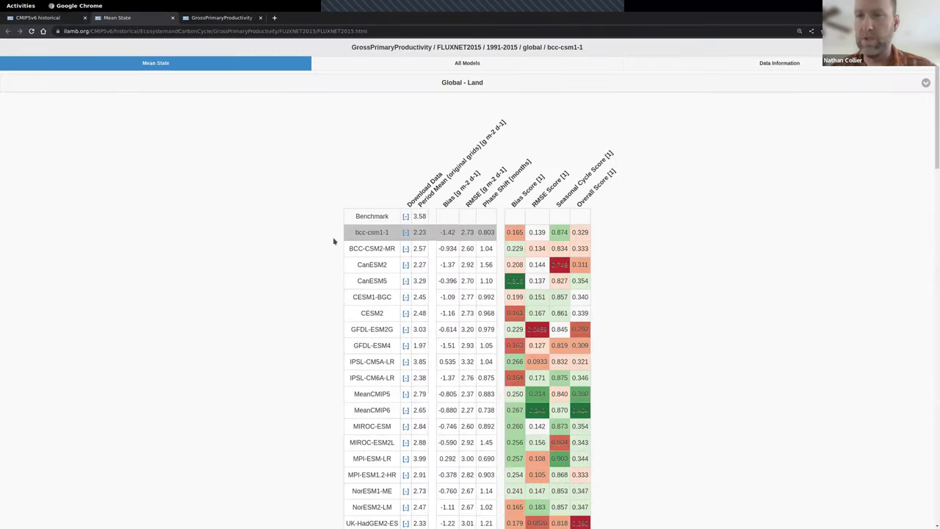
{"action": "scroll", "coordinate": [259, 235], "scroll_direction": "down", "scroll_amount": 3}
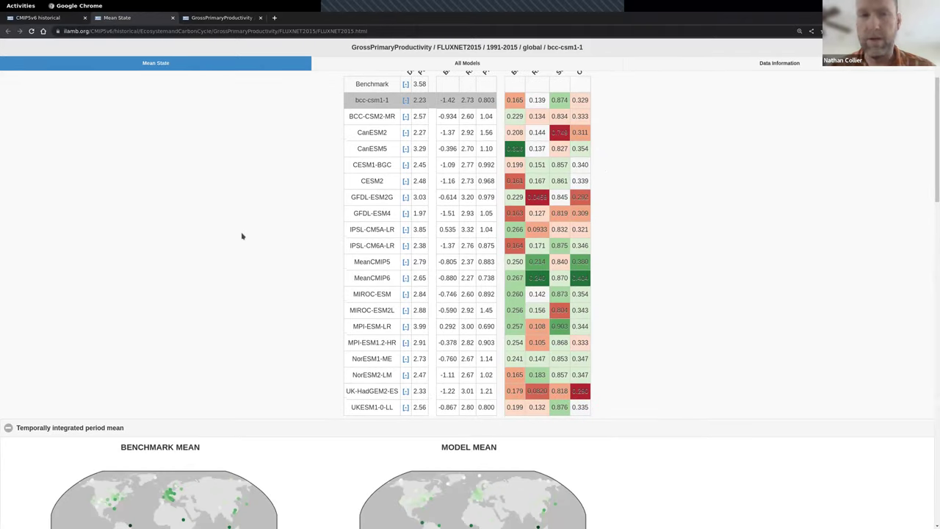
{"action": "scroll", "coordinate": [241, 219], "scroll_direction": "up", "scroll_amount": 2}
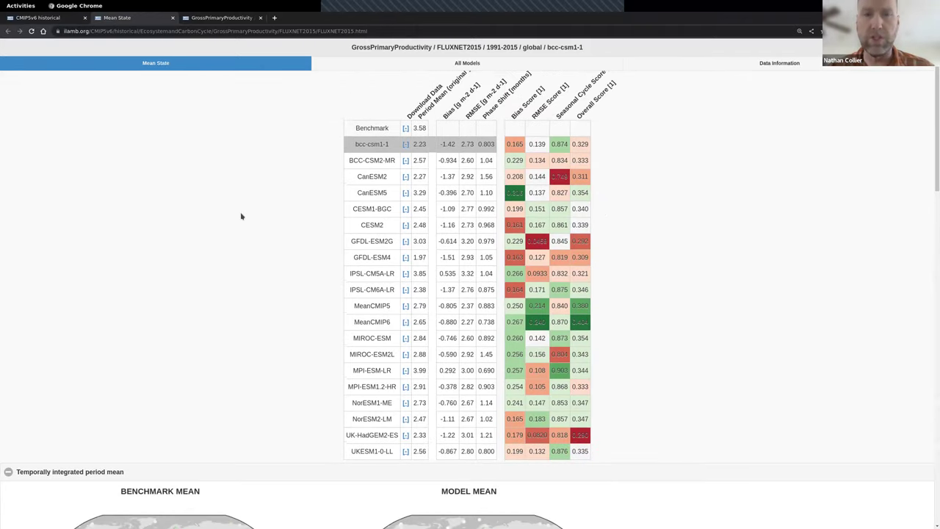
{"action": "scroll", "coordinate": [244, 220], "scroll_direction": "down", "scroll_amount": 4}
{"action": "scroll", "coordinate": [245, 226], "scroll_direction": "down", "scroll_amount": 3}
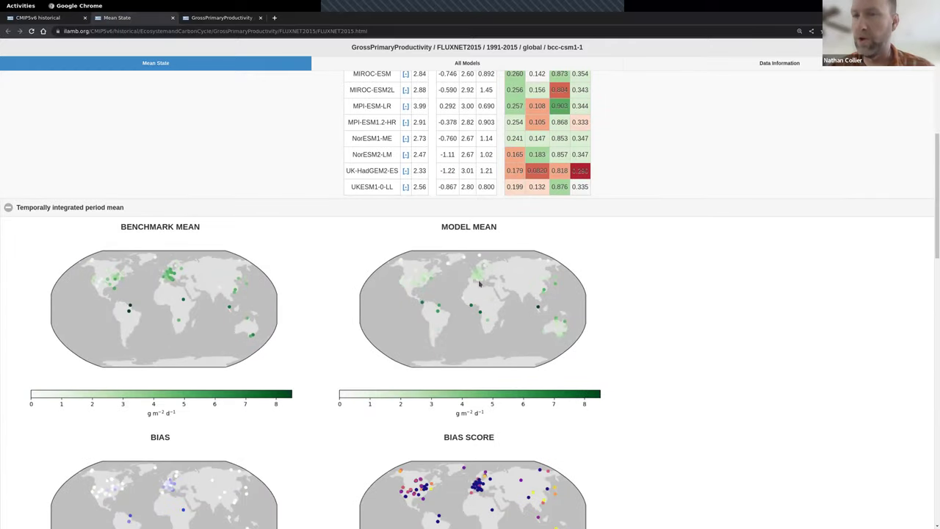
{"action": "scroll", "coordinate": [399, 254], "scroll_direction": "up", "scroll_amount": 1}
{"action": "scroll", "coordinate": [329, 252], "scroll_direction": "up", "scroll_amount": 9}
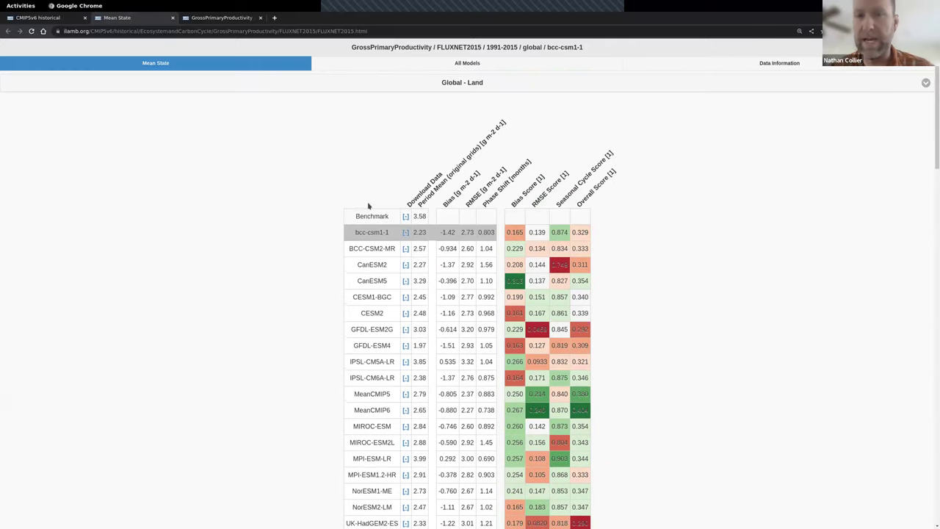
{"action": "scroll", "coordinate": [291, 261], "scroll_direction": "down", "scroll_amount": 8}
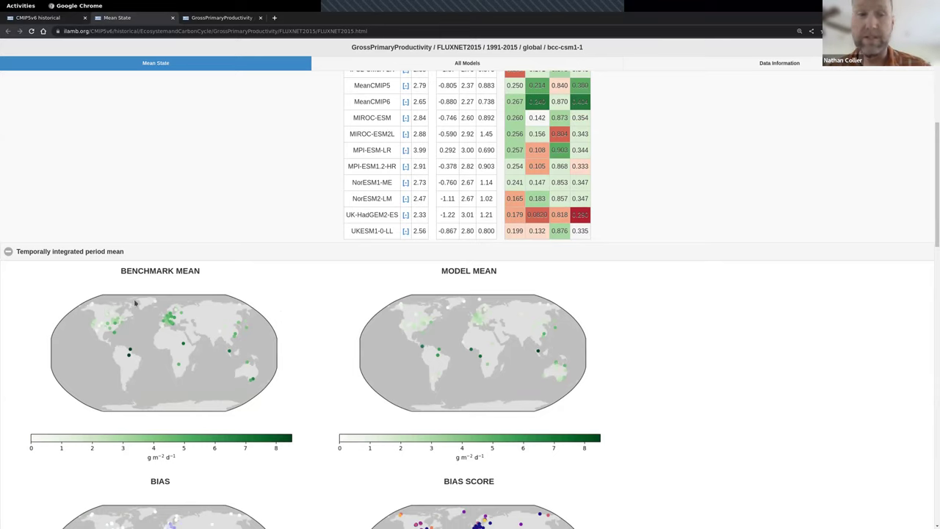
Collapse the Temporally integrated period mean maps to reveal the regional mean plots.
{"action": "scroll", "coordinate": [290, 242], "scroll_direction": "down", "scroll_amount": 2}
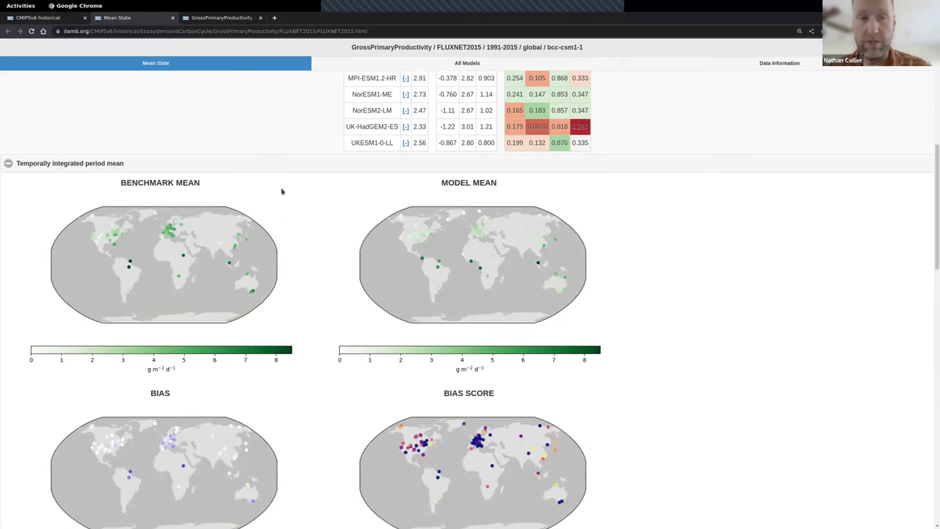
{"action": "left_click", "coordinate": [247, 168]}
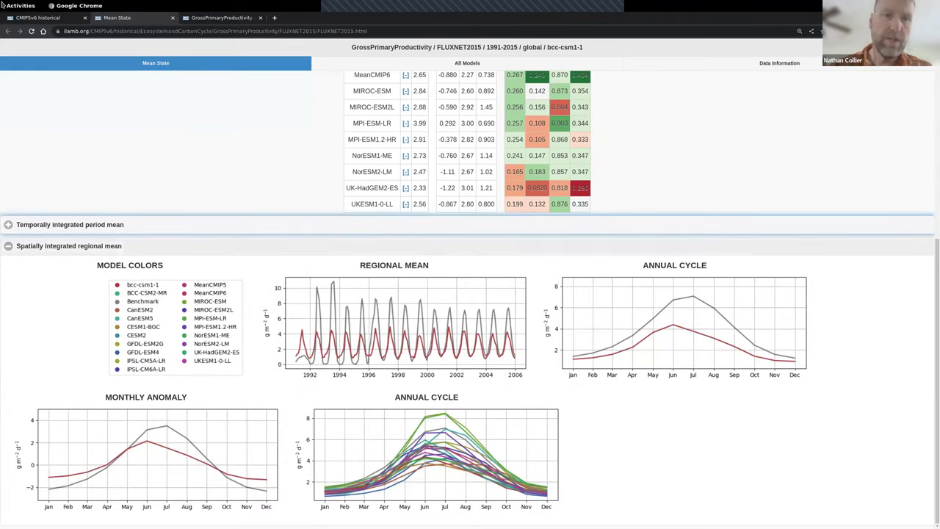
{"action": "key", "text": "super"}
Present the ILAMB slide deck full-screen in Document Viewer and advance one slide.
{"action": "left_click", "coordinate": [676, 277]}
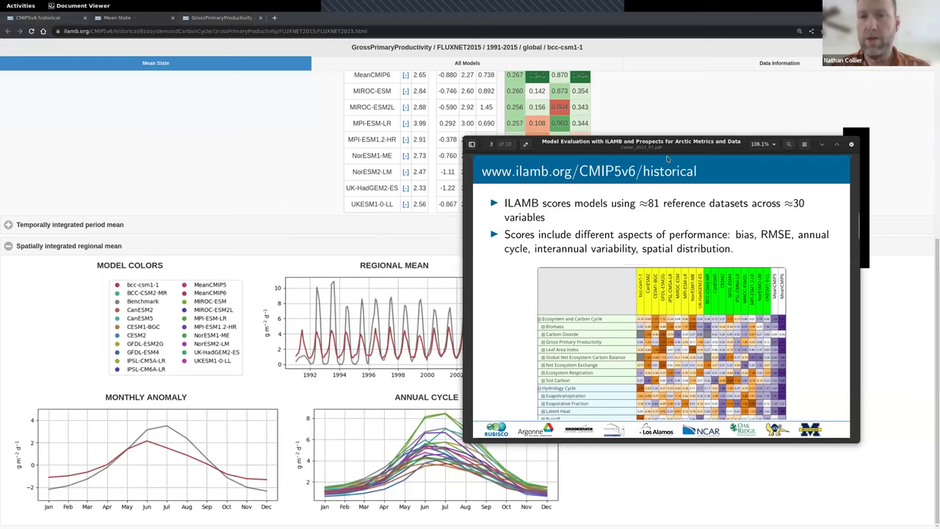
{"action": "left_click_drag", "start_coordinate": [615, 152], "coordinate": [551, 162]}
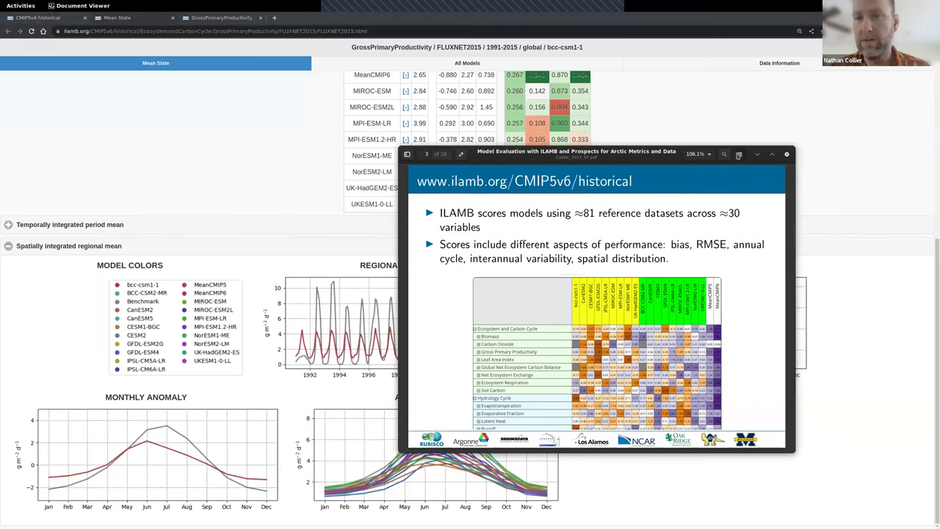
{"action": "left_click", "coordinate": [739, 154]}
{"action": "left_click", "coordinate": [724, 239]}
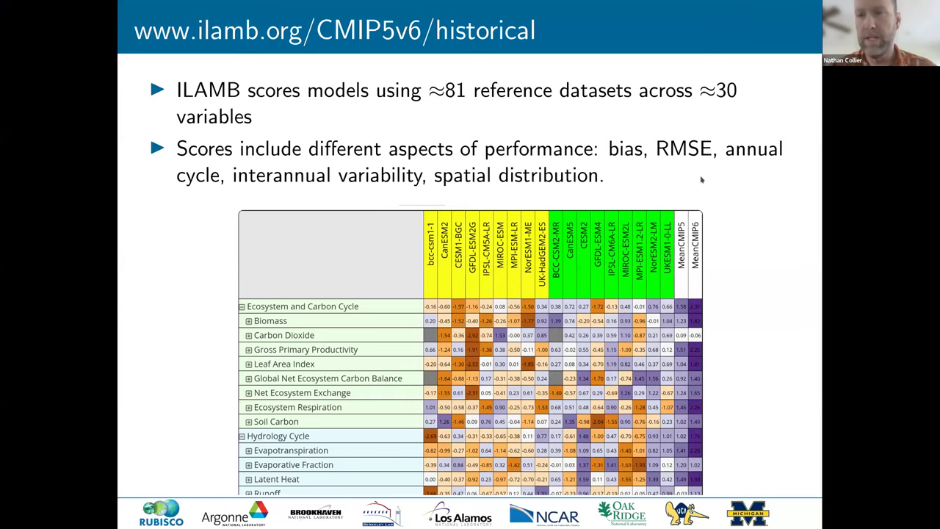
{"action": "key", "text": "Right"}
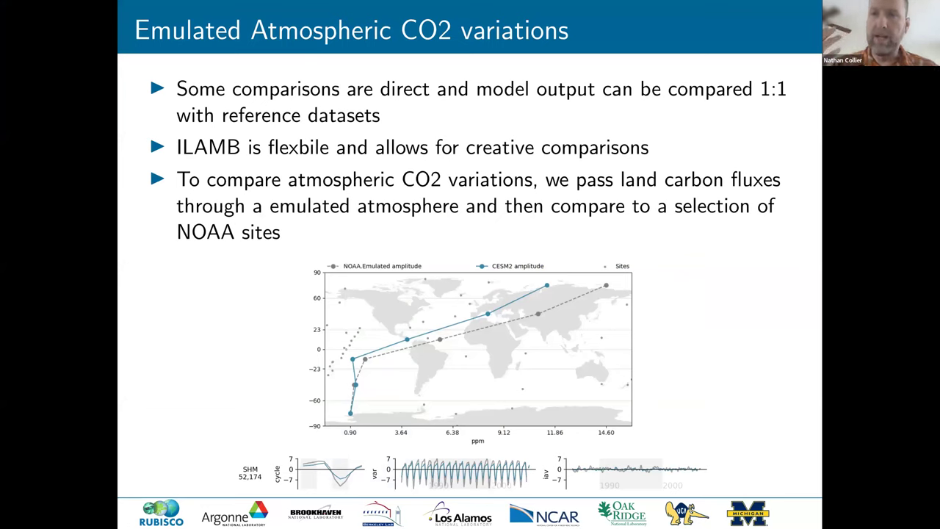